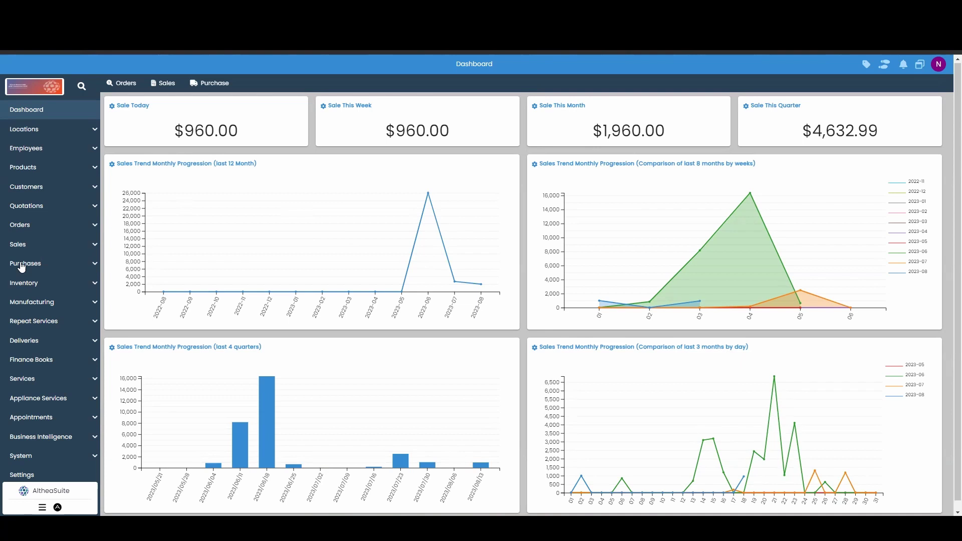
Step: Expand the Sales section in the left sidebar
left_click(32, 247)
Step: Create an invoice for the chosen customer with one delivered 6" Sleep Luxury Reversible Mattress ($352.00)
left_click(45, 264)
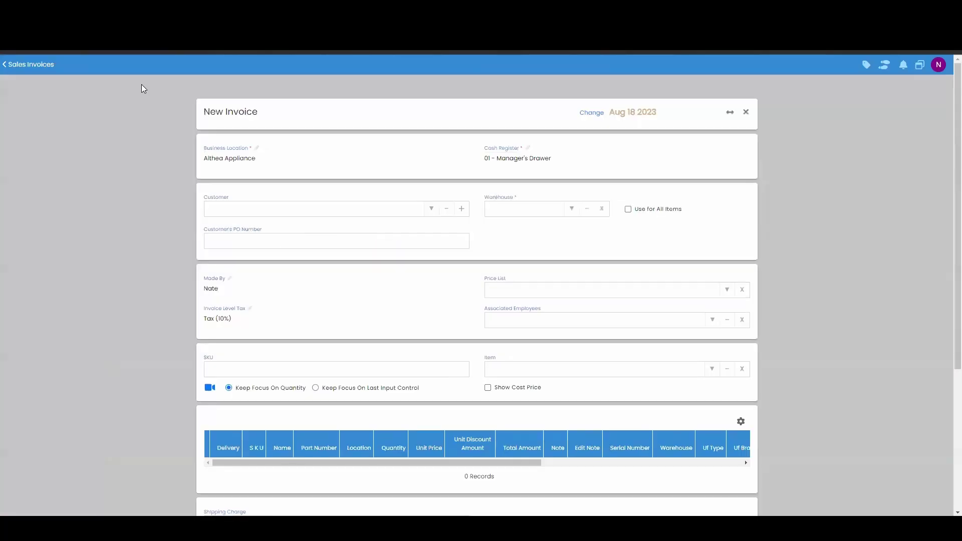
left_click(431, 209)
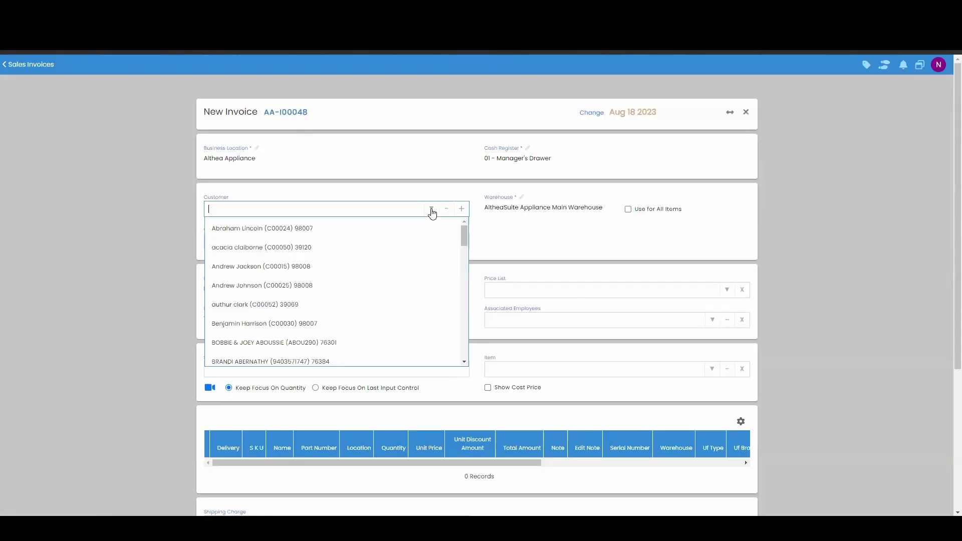
left_click(314, 324)
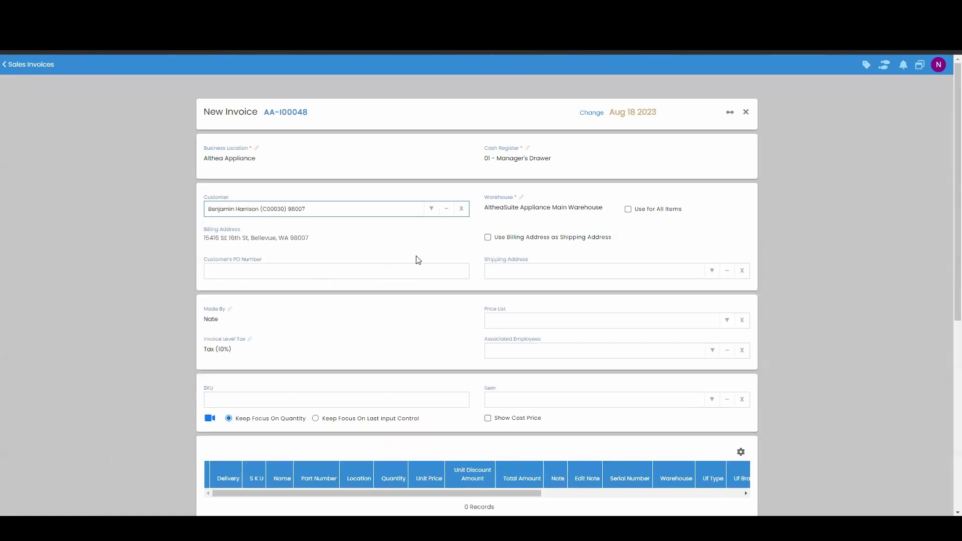
scroll(417, 257, "down", 2)
left_click(709, 250)
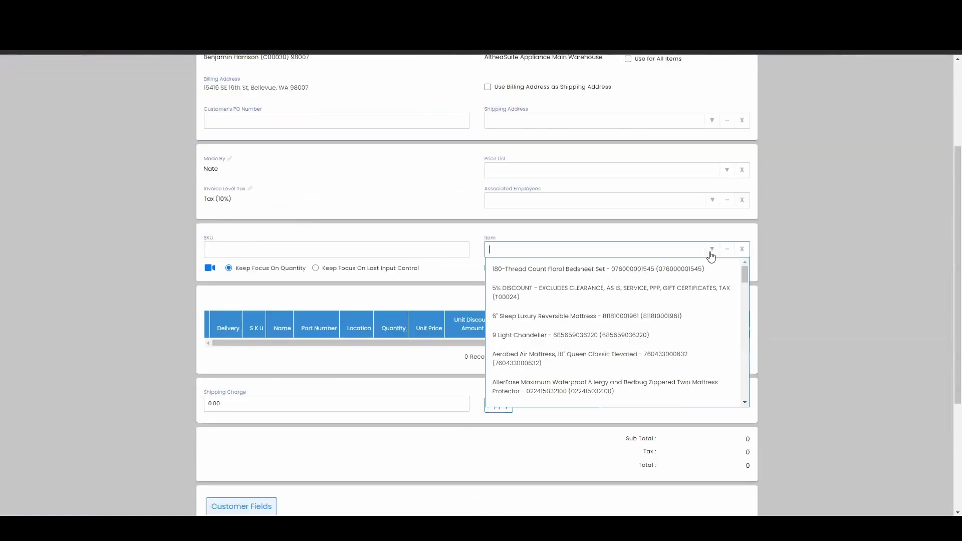
left_click(627, 316)
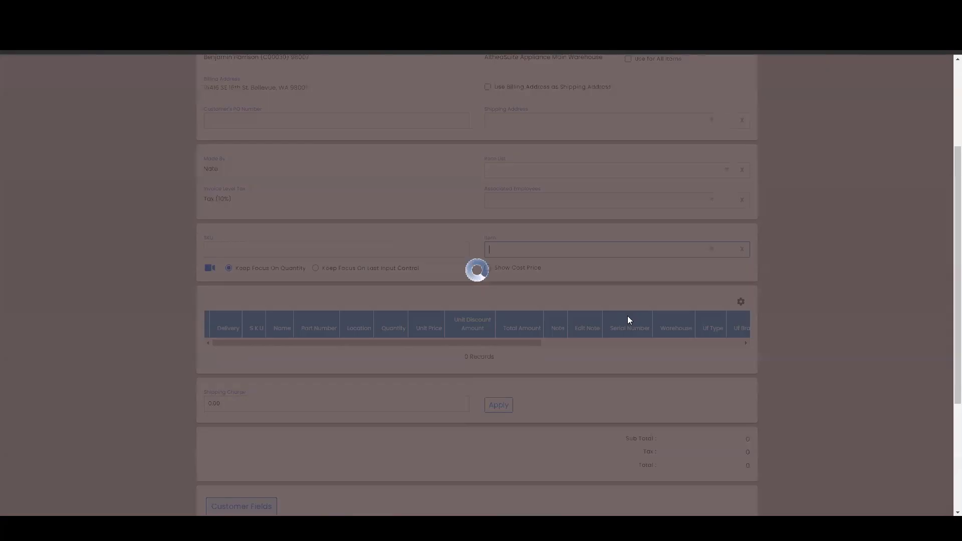
left_click(226, 346)
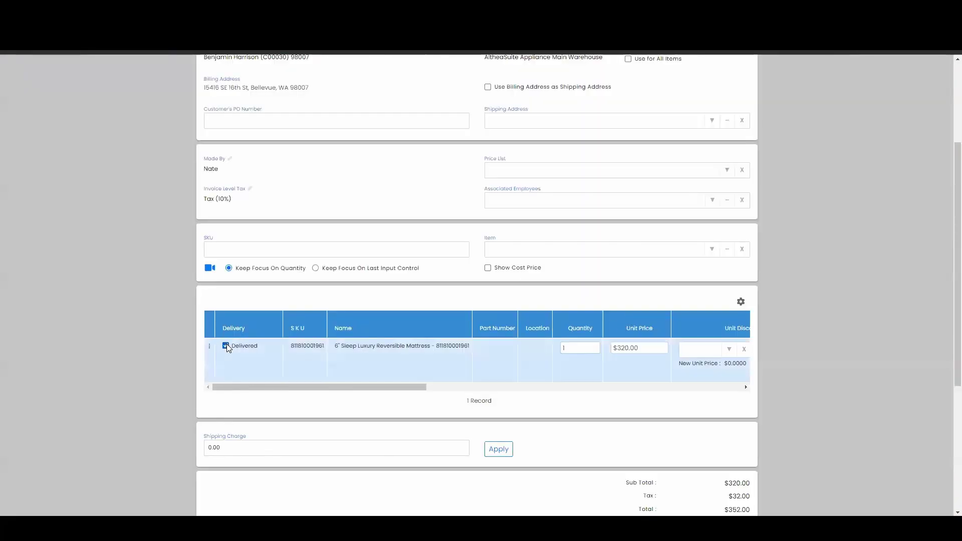
scroll(644, 403, "down", 3)
scroll(643, 402, "down", 2)
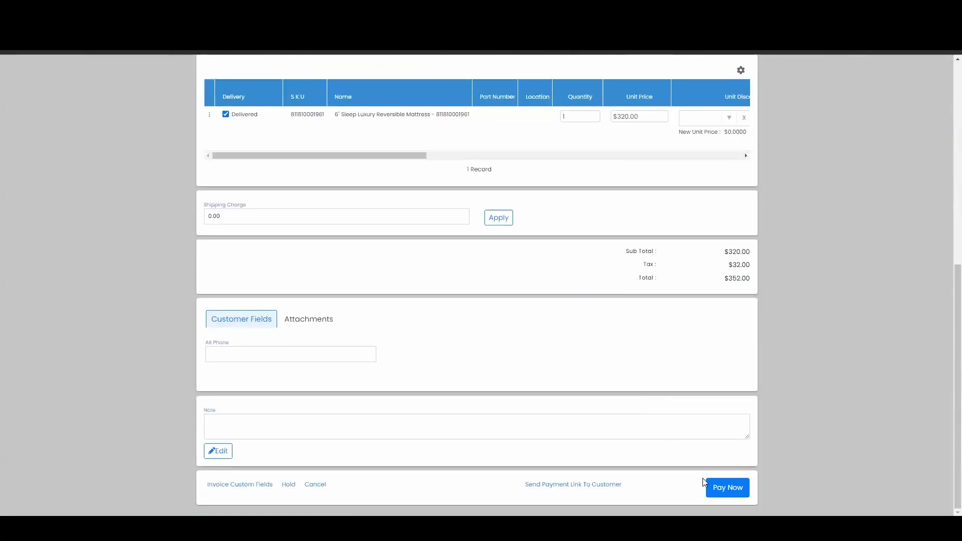
Step: Skip the customer signature and enter a $100.00 card payment
left_click(723, 486)
scroll(416, 421, "down", 1)
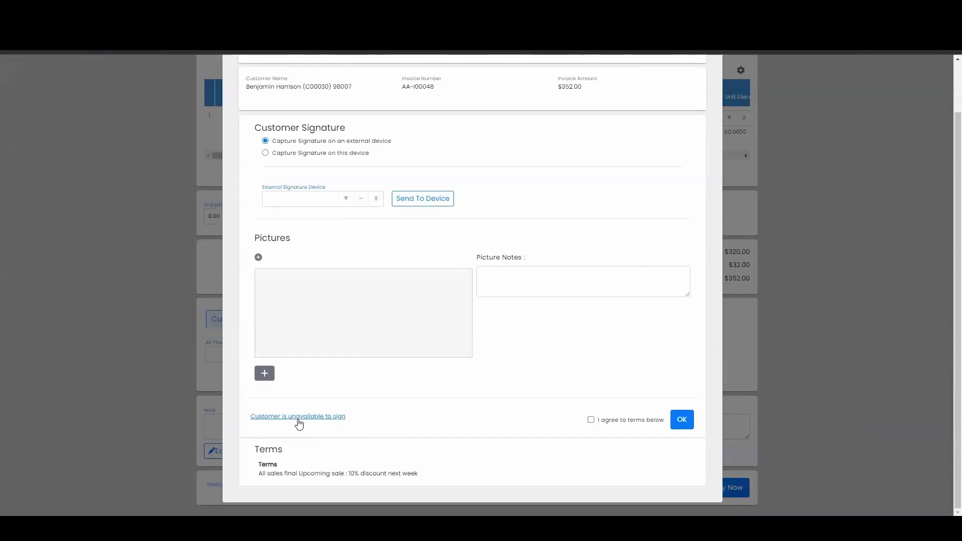
left_click(298, 417)
scroll(494, 288, "down", 1)
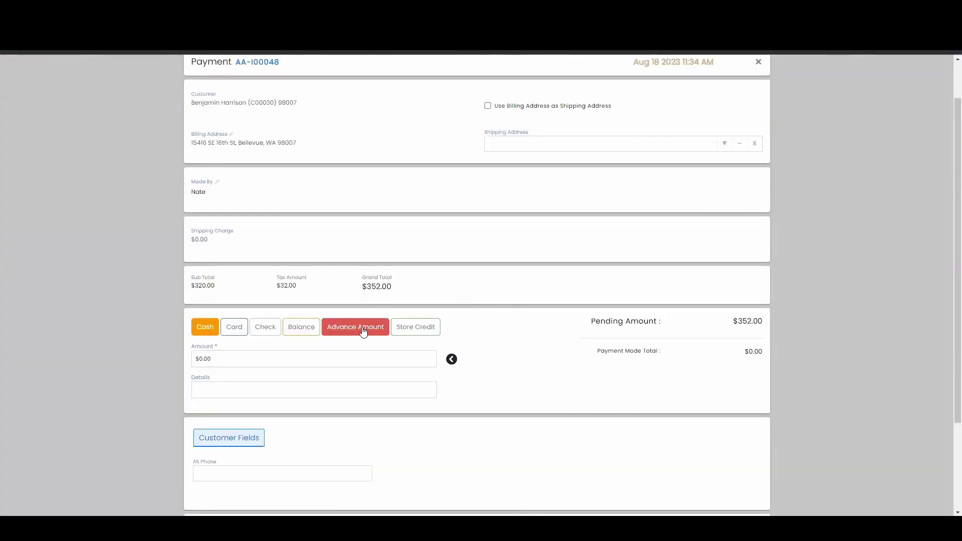
left_click(238, 331)
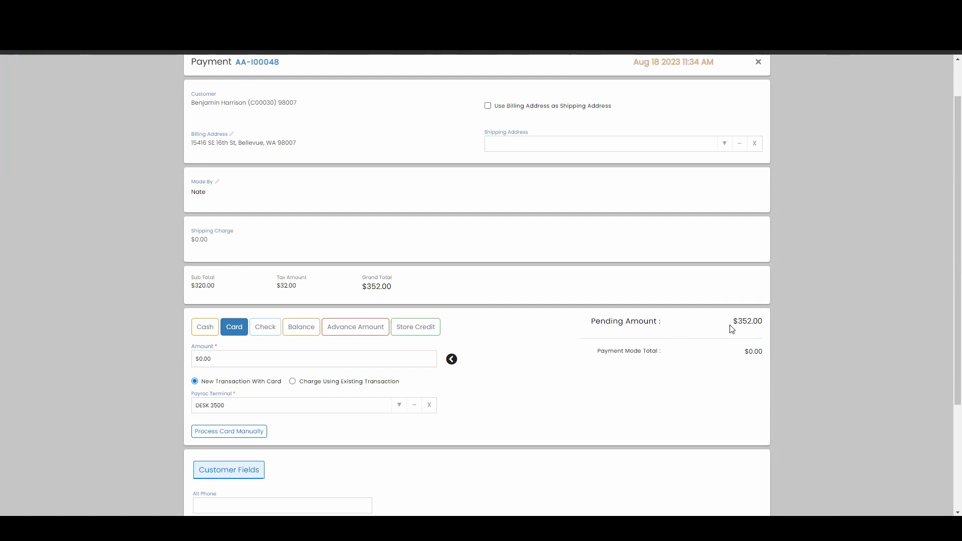
left_click(301, 358)
type("100")
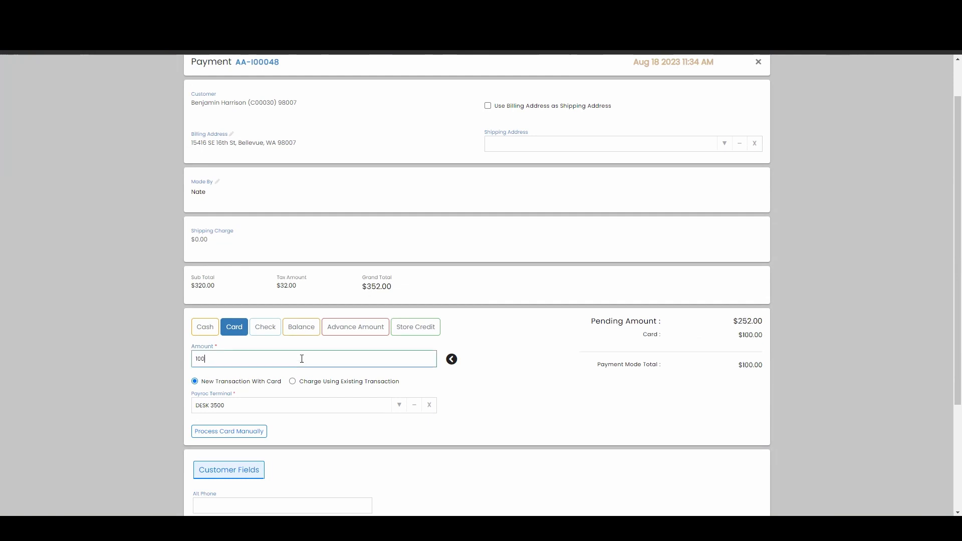
left_click(455, 378)
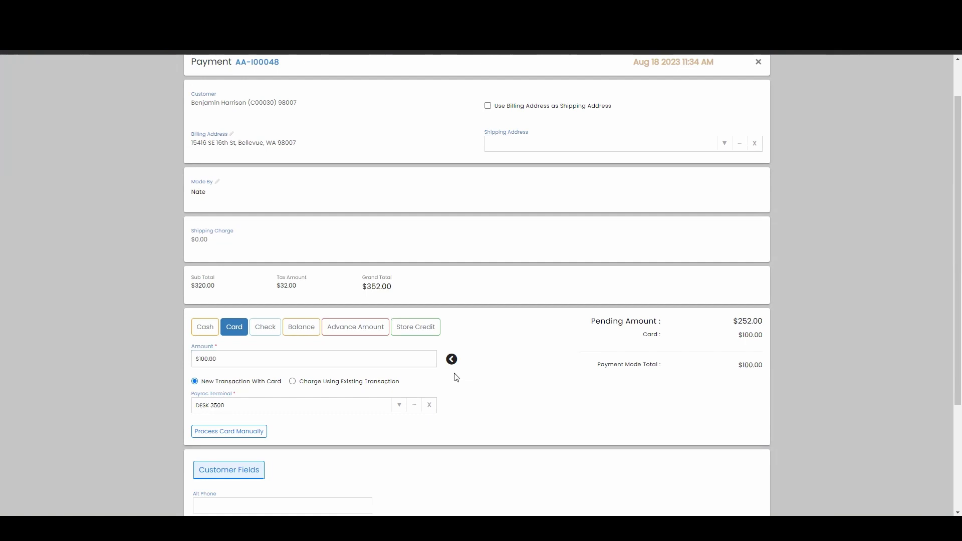
Step: Cover the remaining $252.00 from customer balance and keep DESK 3500 as the card terminal
left_click(308, 336)
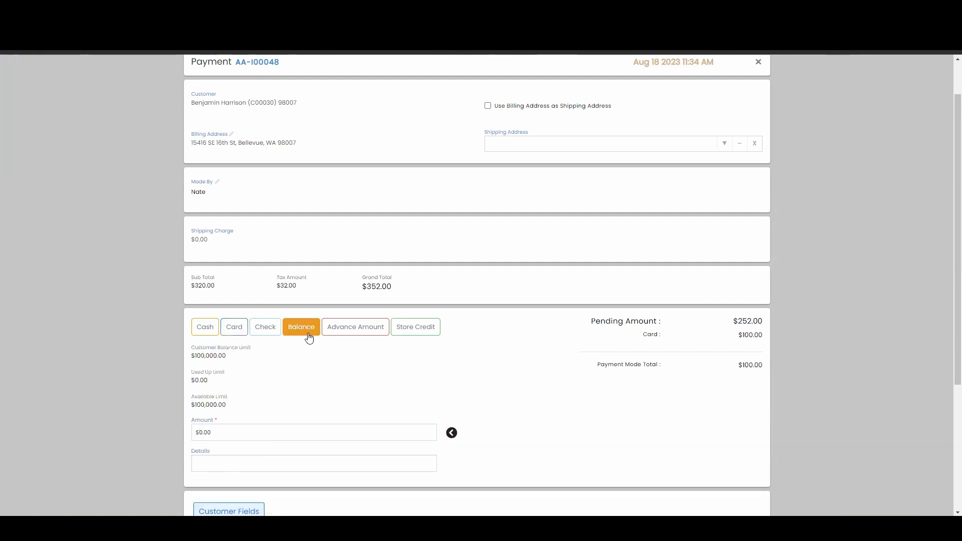
left_click(451, 432)
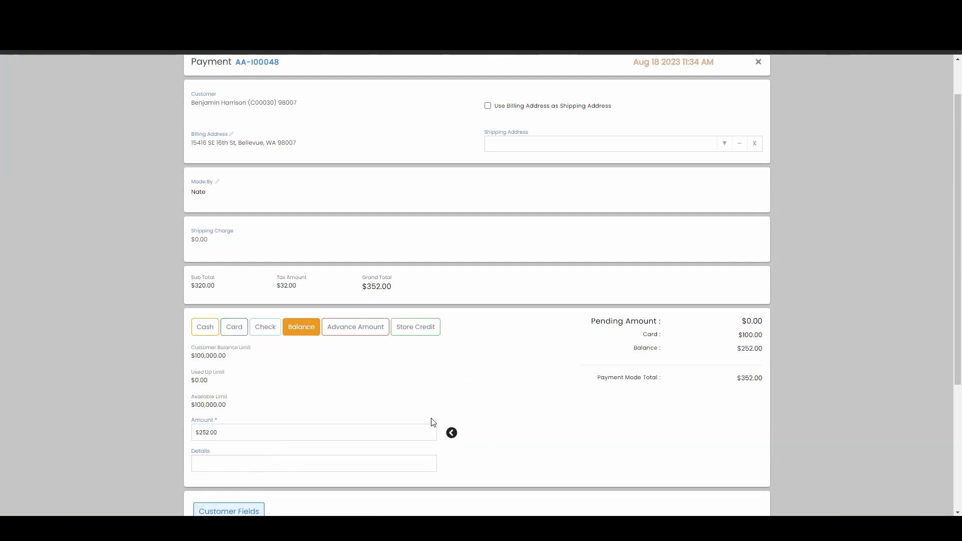
left_click(231, 335)
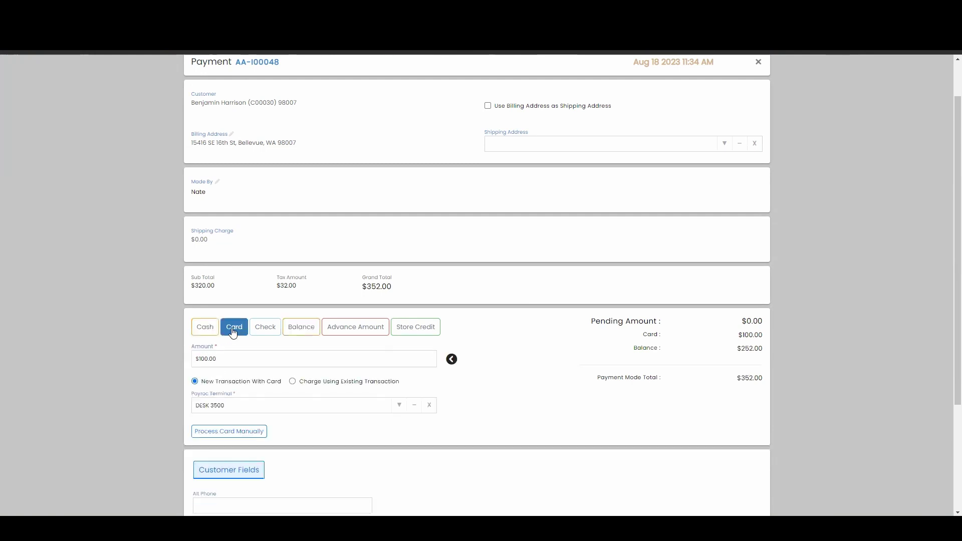
left_click(301, 336)
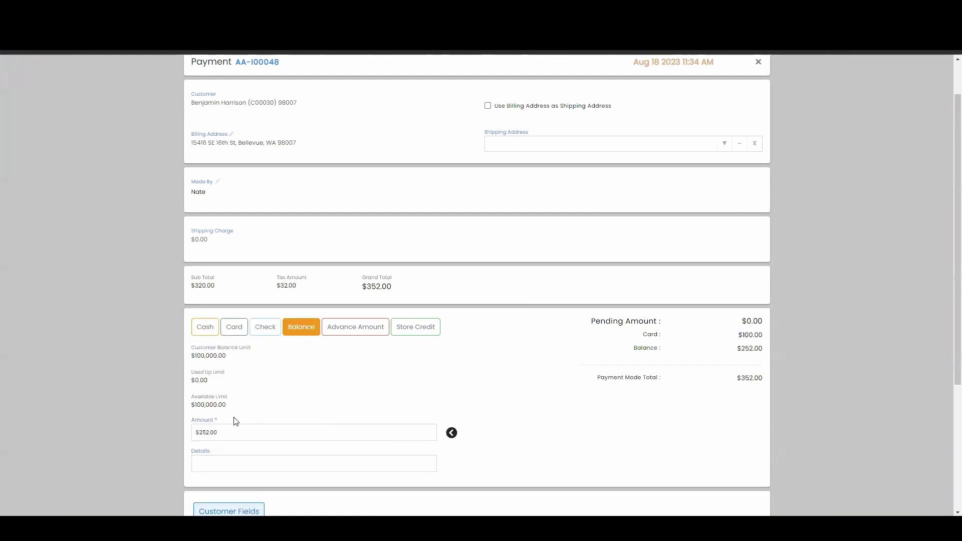
left_click(234, 330)
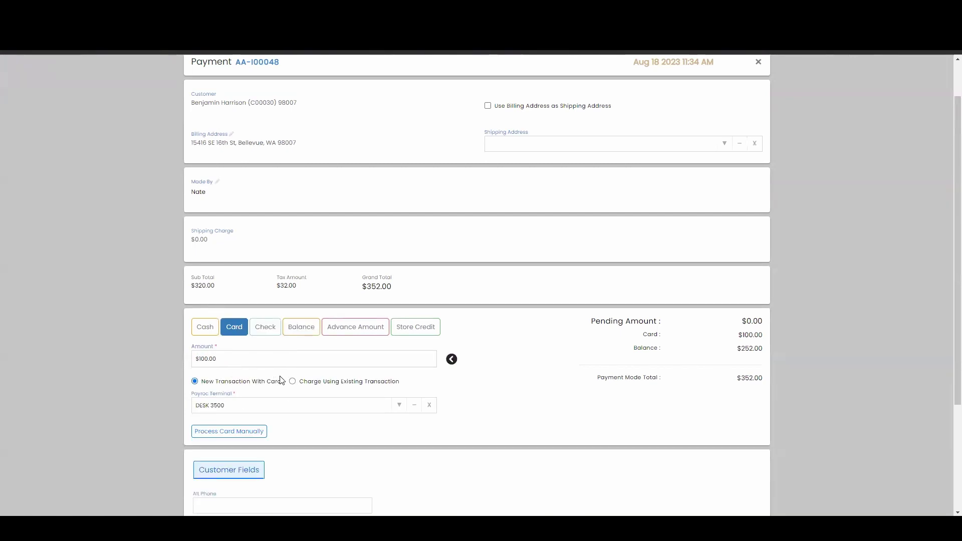
scroll(332, 406, "down", 2)
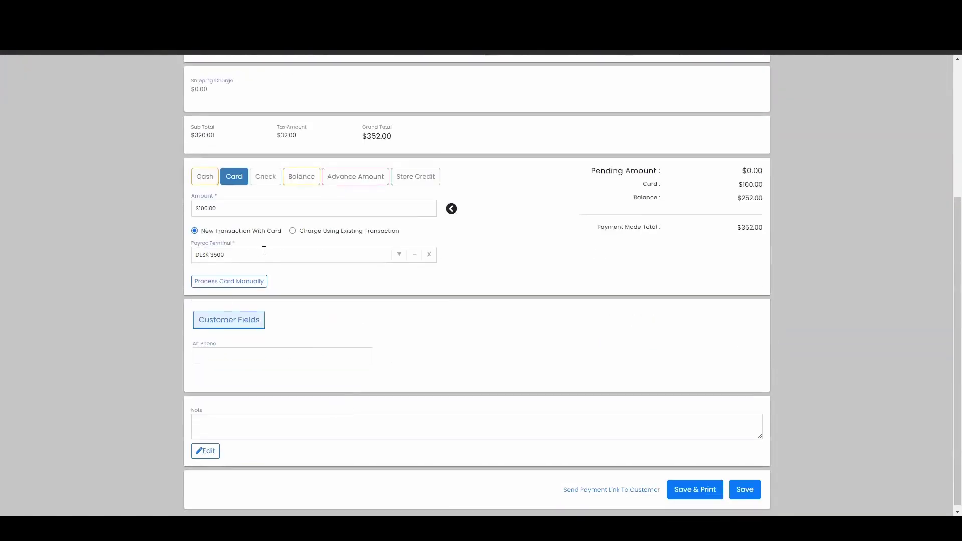
left_click(400, 256)
left_click(230, 277)
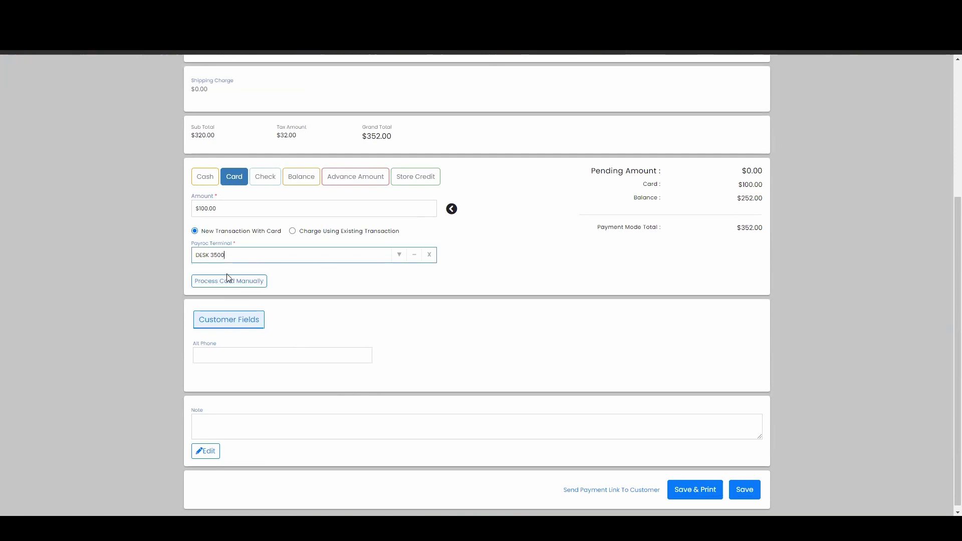
left_click(362, 291)
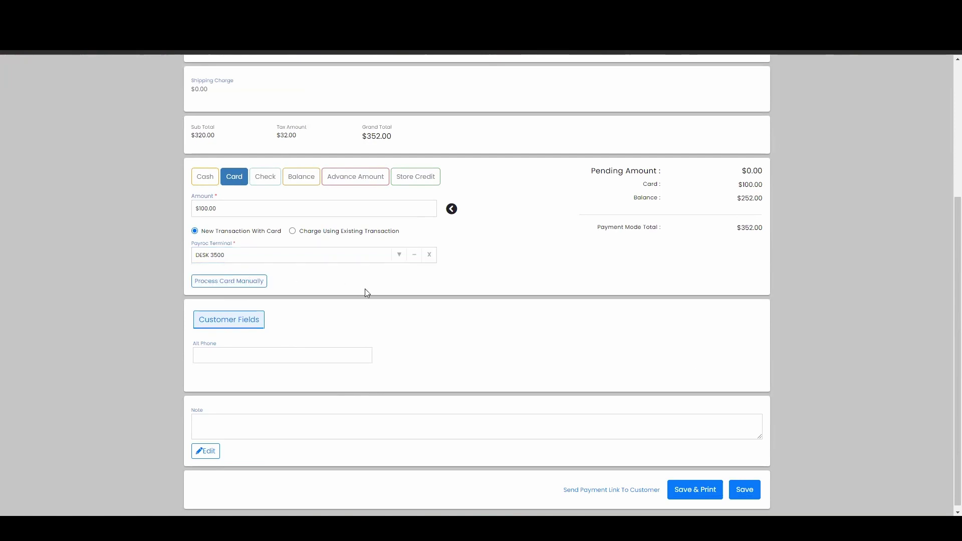
Step: Save the $352.00 invoice payment and send it to the Payroc terminal
left_click(745, 491)
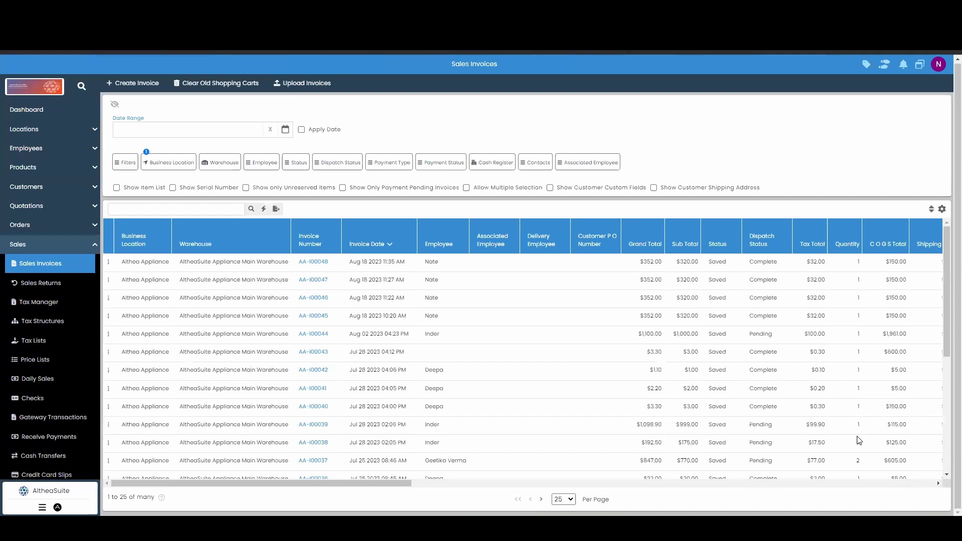
left_click(453, 269)
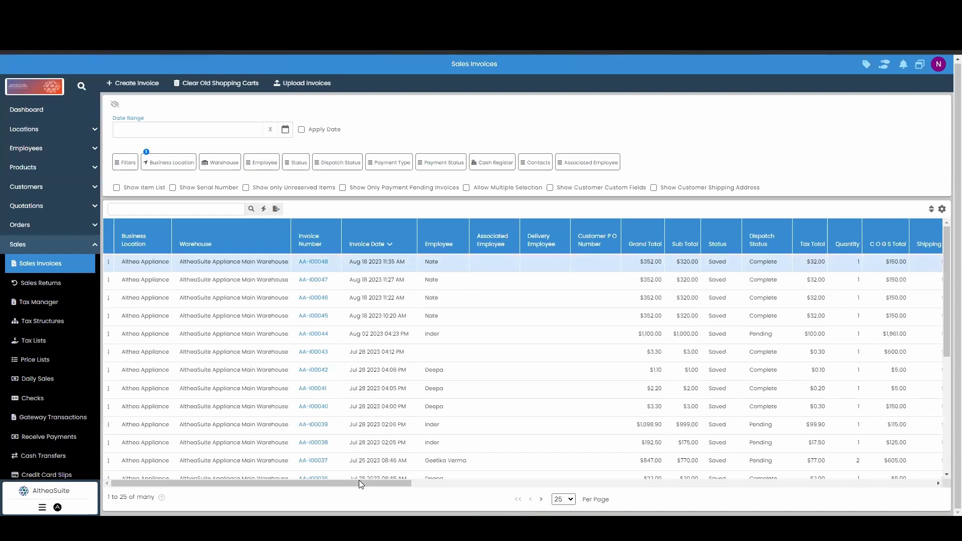
left_click_drag(359, 482, 447, 482)
double_click(785, 263)
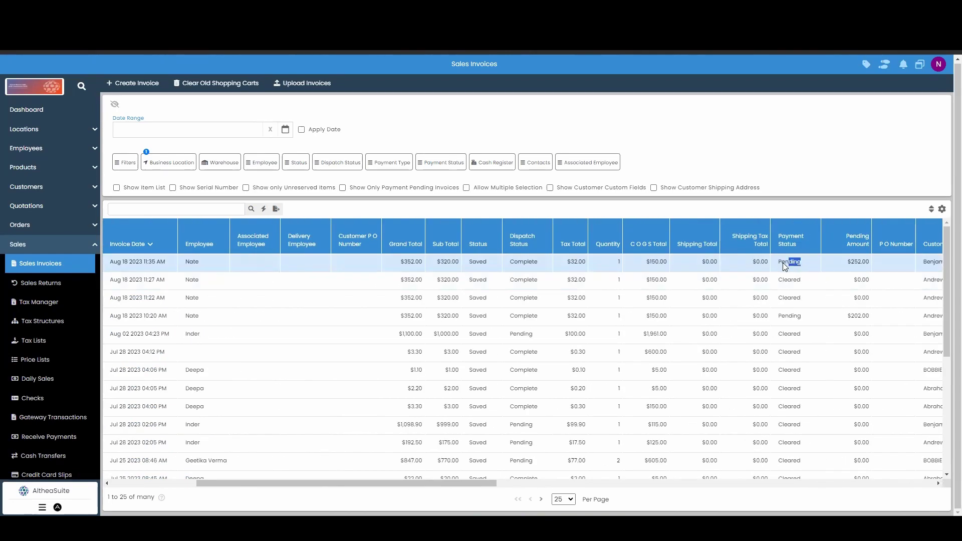
left_click_drag(846, 262, 869, 262)
left_click_drag(458, 485, 252, 422)
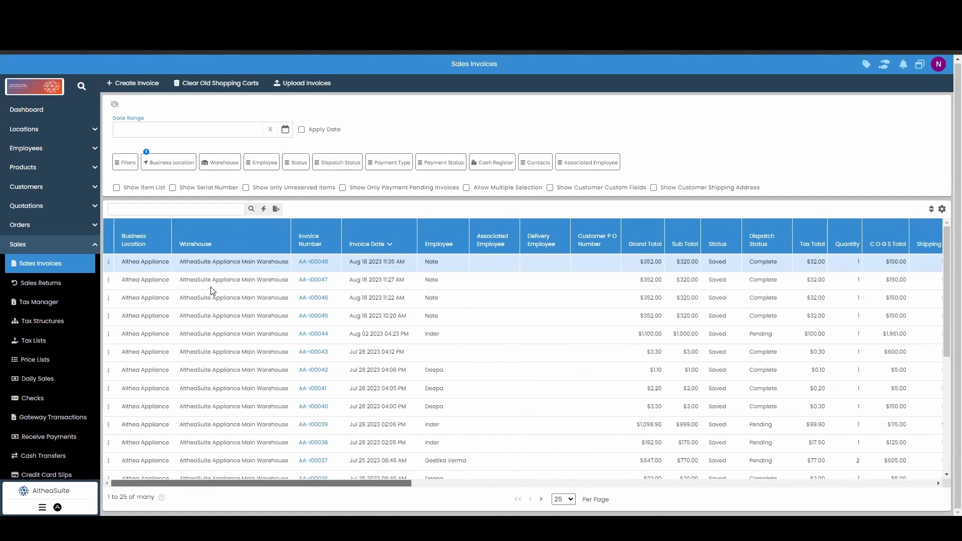
Step: Choose Receive Payment from invoice AA-I00048's row actions
left_click(108, 261)
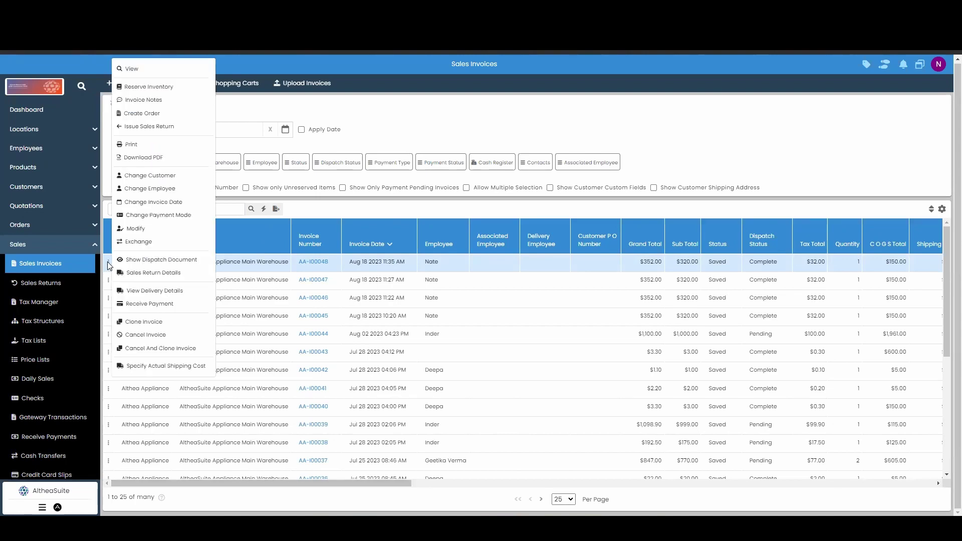
left_click(154, 304)
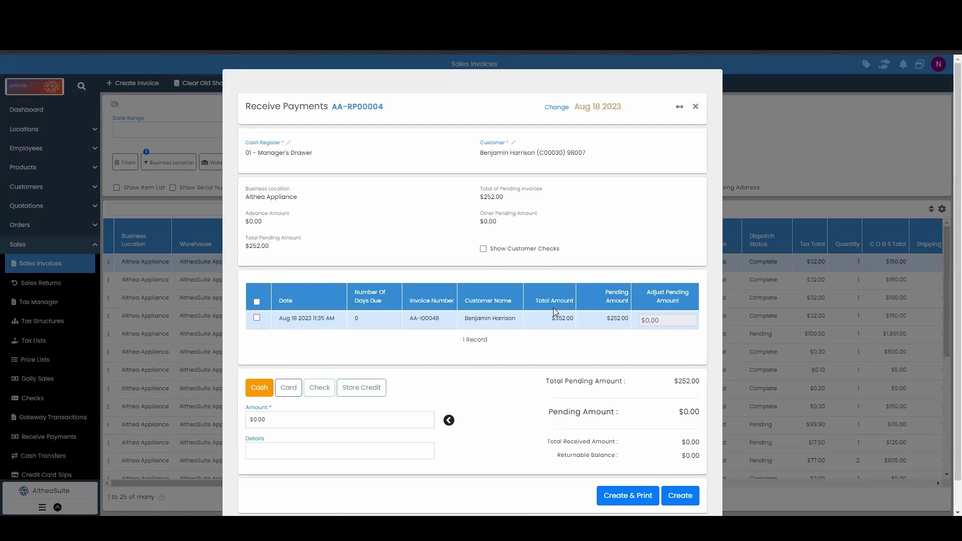
scroll(529, 309, "down", 1)
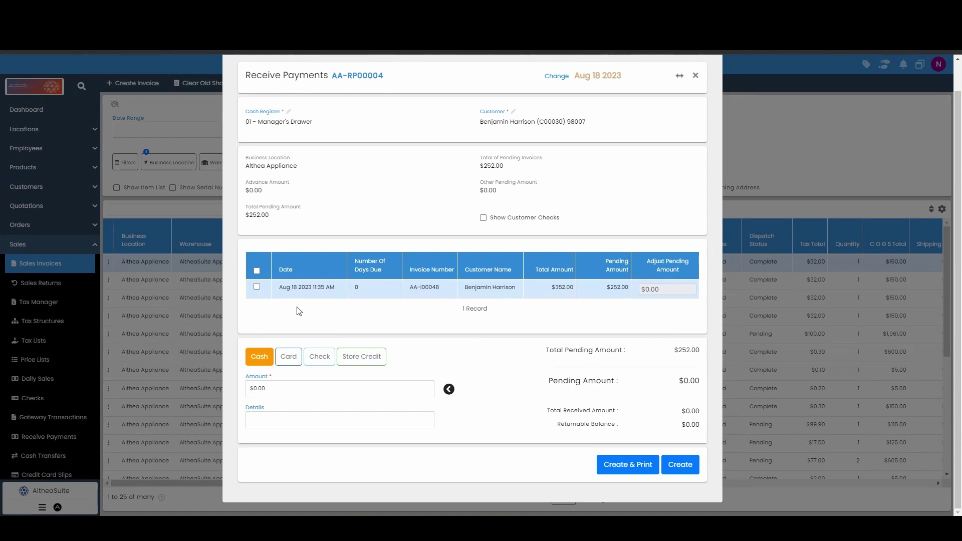
Step: Apply a $100.00 partial card payment to invoice AA-I00048 and create it
left_click(256, 287)
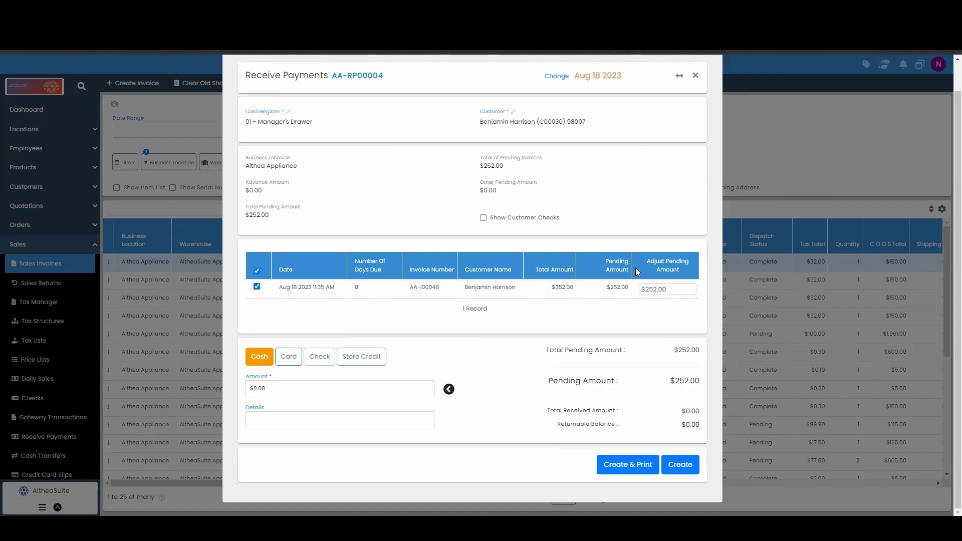
left_click(679, 288)
type("00")
left_click(682, 312)
left_click(286, 359)
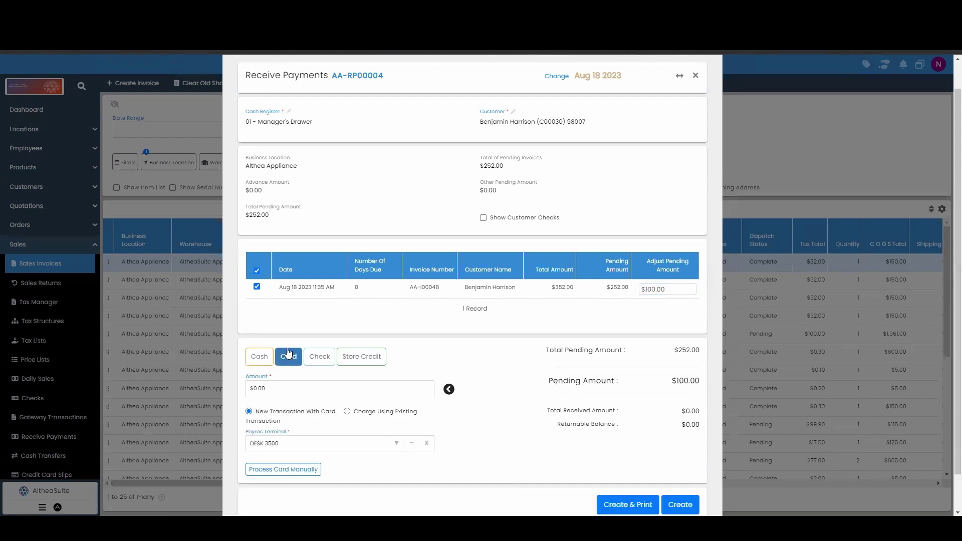
left_click(448, 388)
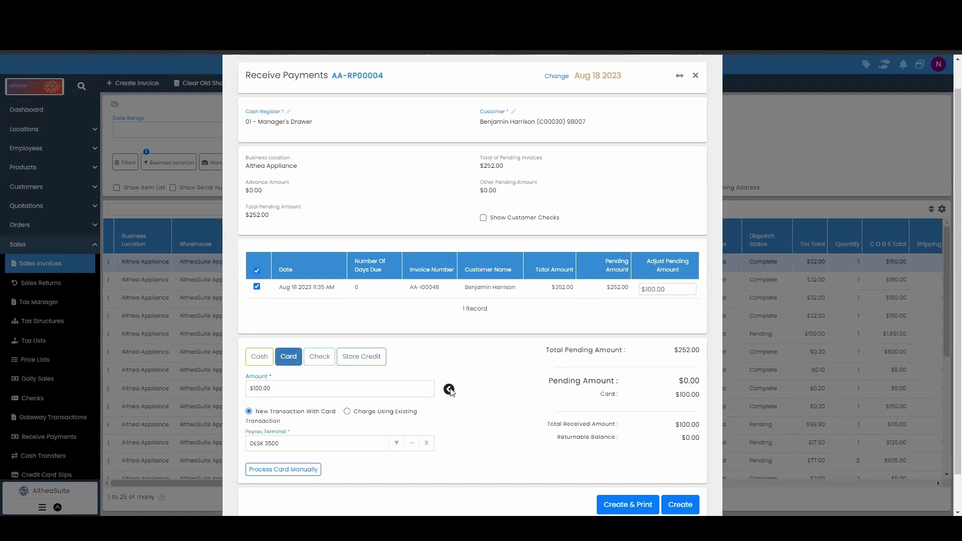
scroll(394, 343, "down", 1)
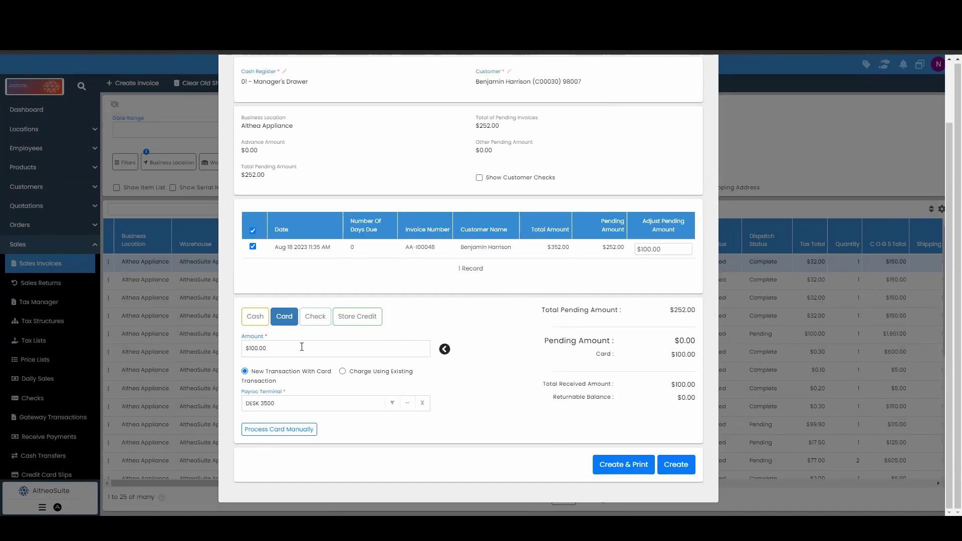
left_click(668, 464)
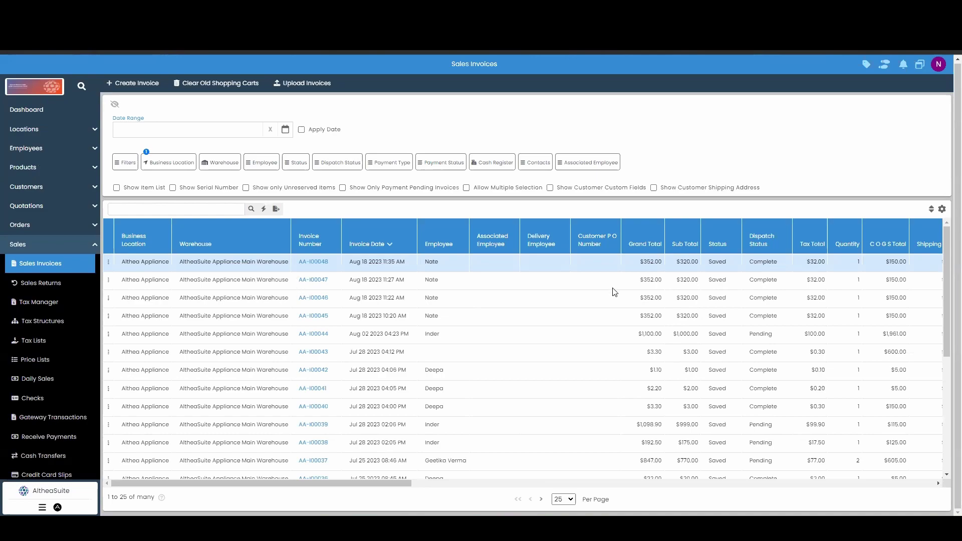
left_click_drag(396, 489, 508, 488)
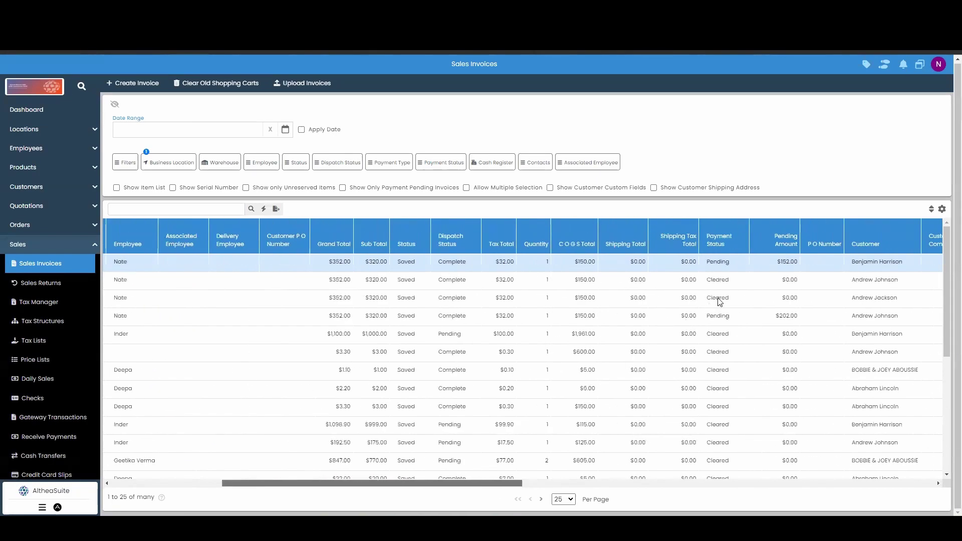
Step: Check AA-I00048's $152.00 pending, then start Receive Payment and tick the invoice
double_click(784, 262)
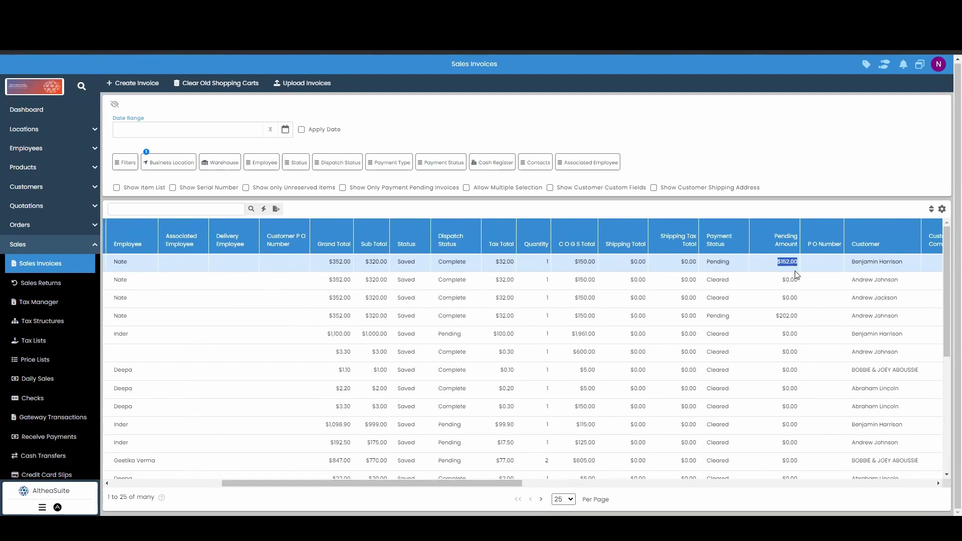
left_click_drag(492, 484, 271, 481)
left_click(109, 262)
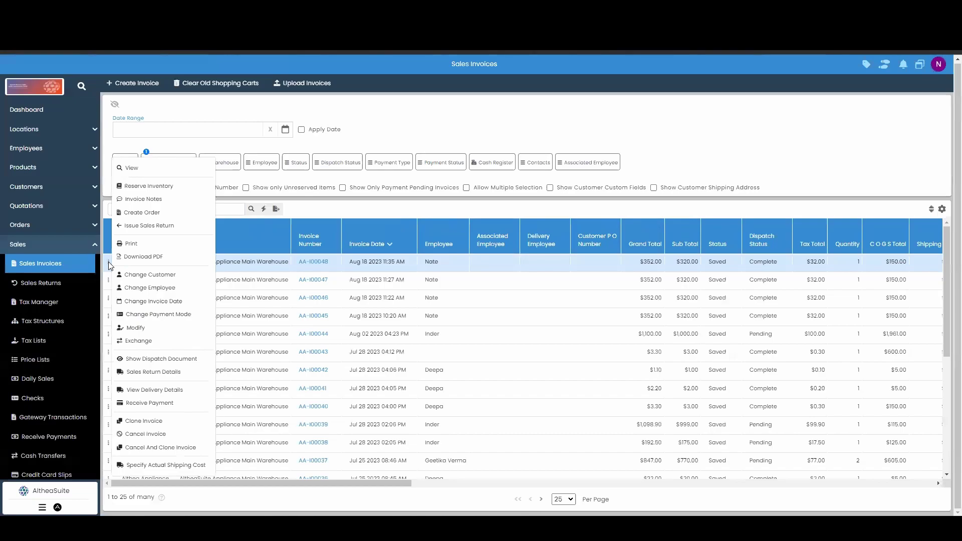
left_click(169, 404)
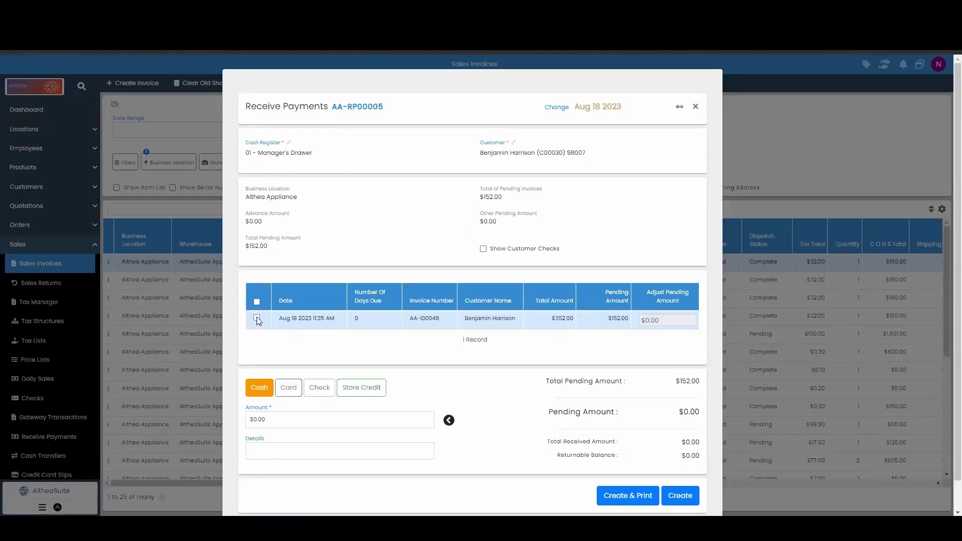
left_click(258, 319)
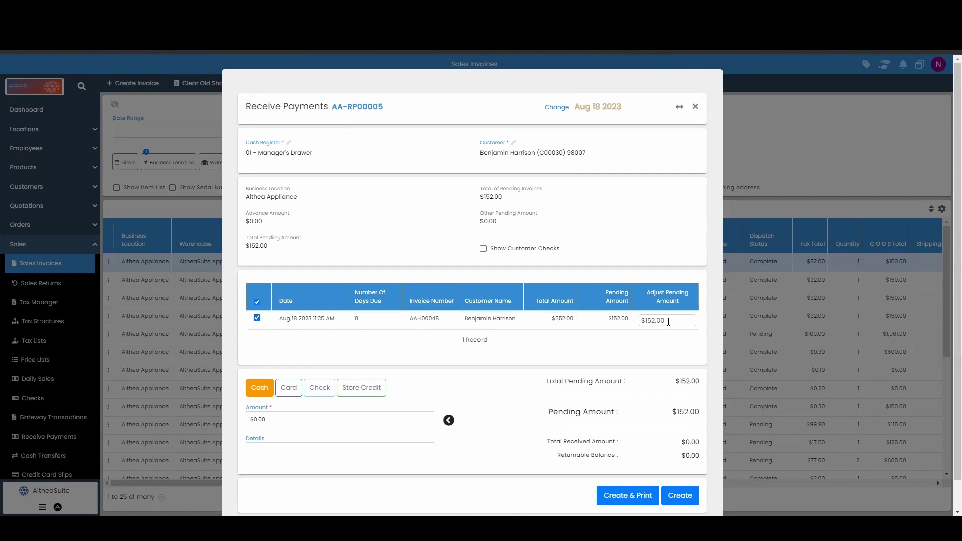
scroll(541, 348, "down", 1)
Step: Create a $152.00 card payment for invoice AA-I00048
left_click(288, 356)
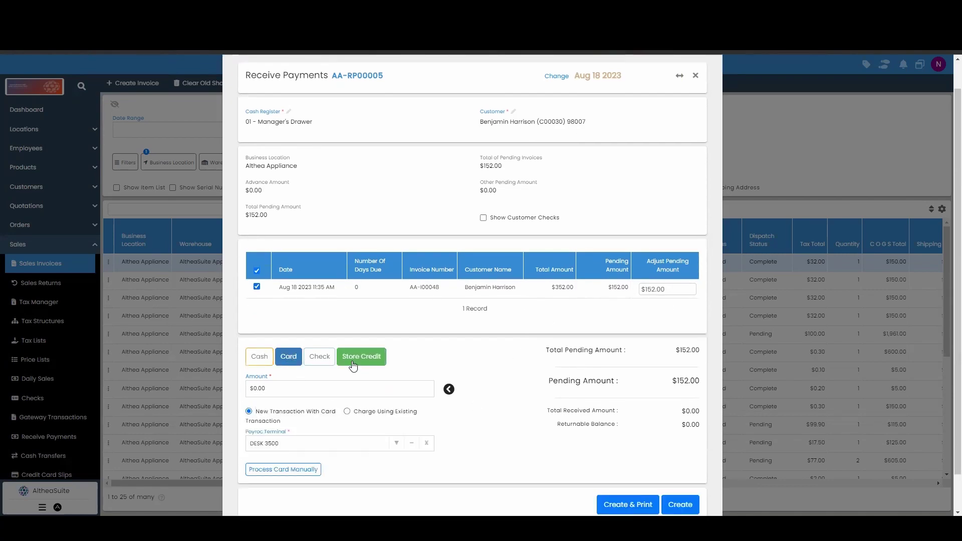
left_click(450, 391)
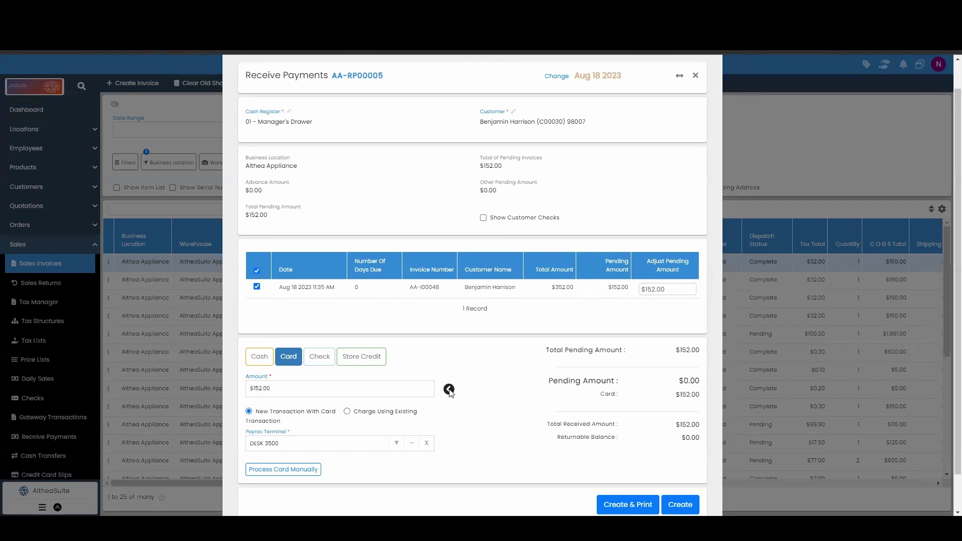
scroll(406, 391, "down", 1)
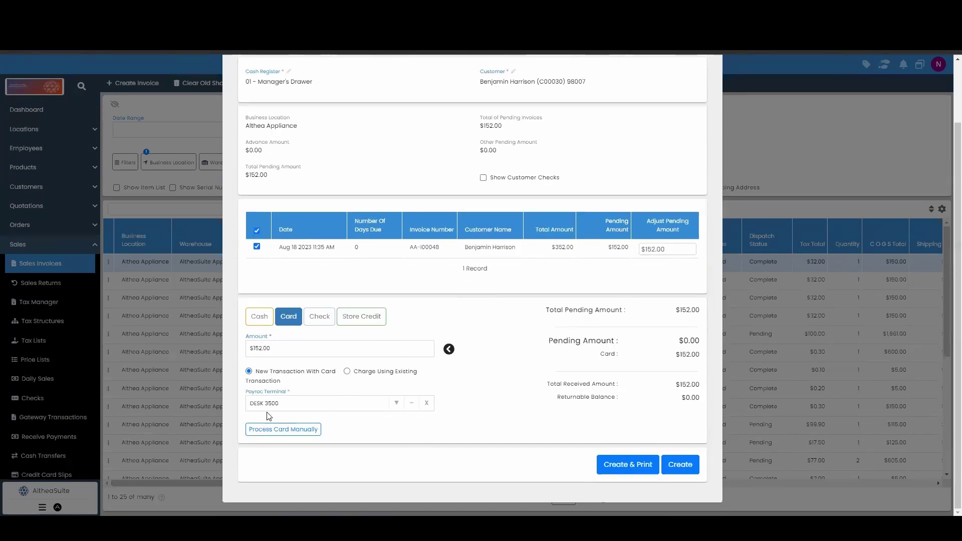
left_click(680, 463)
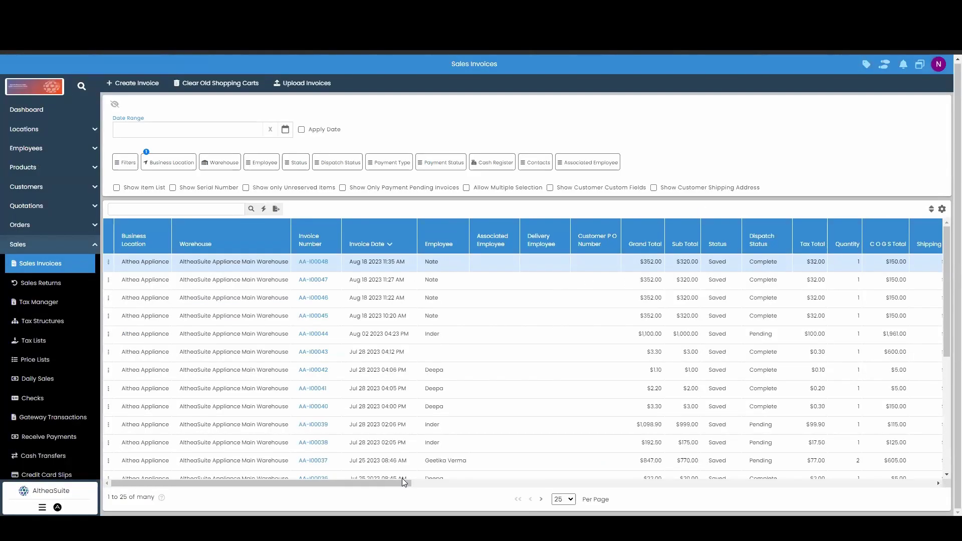
left_click_drag(406, 484, 557, 484)
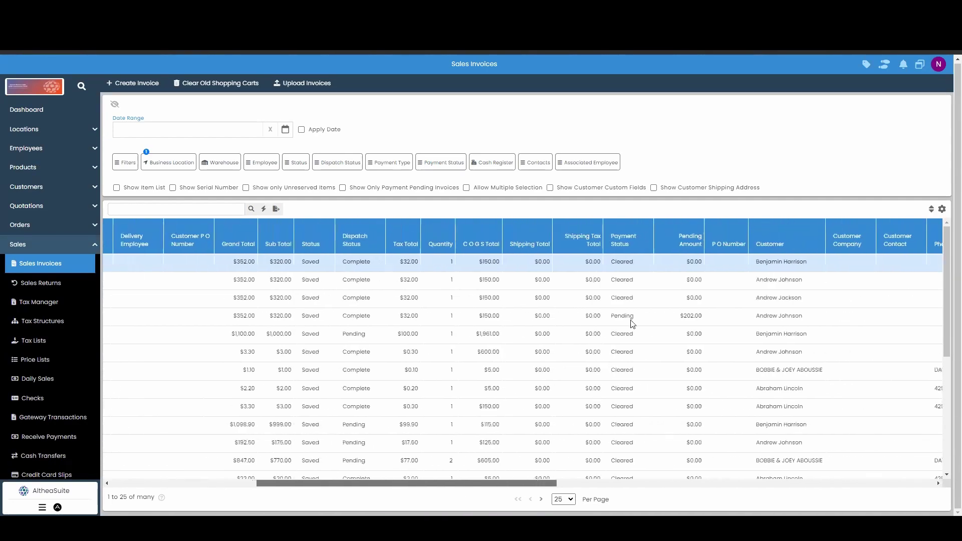
Step: Verify AA-I00048 reads Cleared with $0.00 pending, then return to the Dashboard
double_click(631, 264)
left_click(685, 271)
double_click(692, 263)
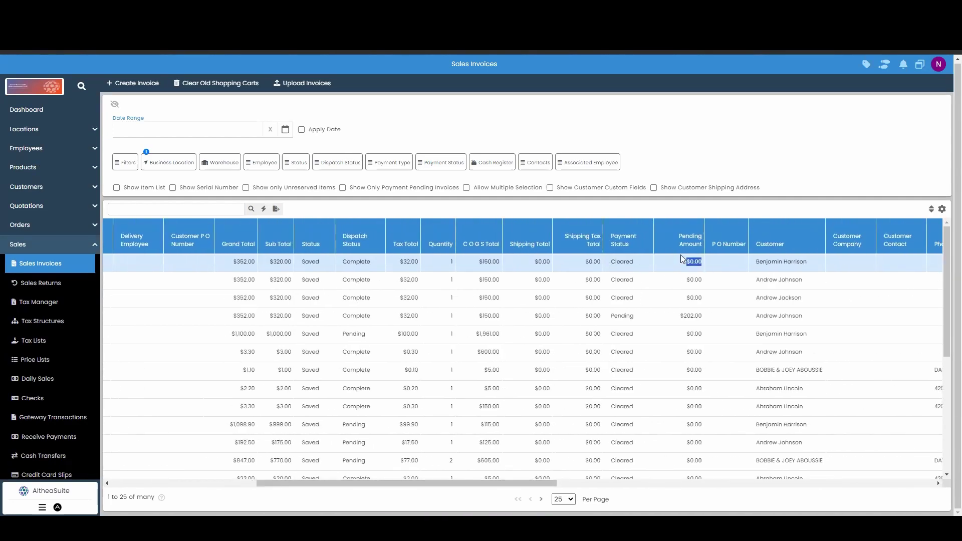
left_click_drag(481, 483, 285, 262)
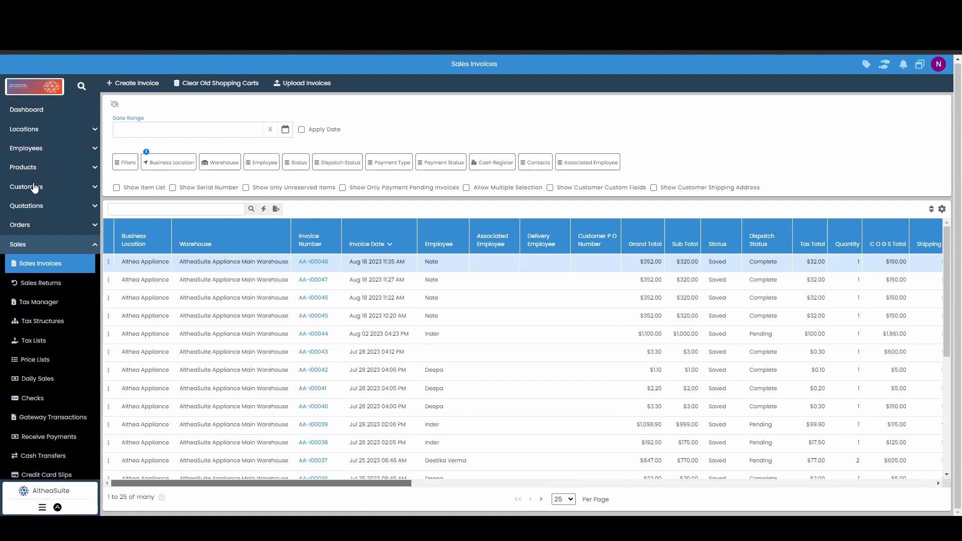
left_click(51, 244)
left_click(68, 113)
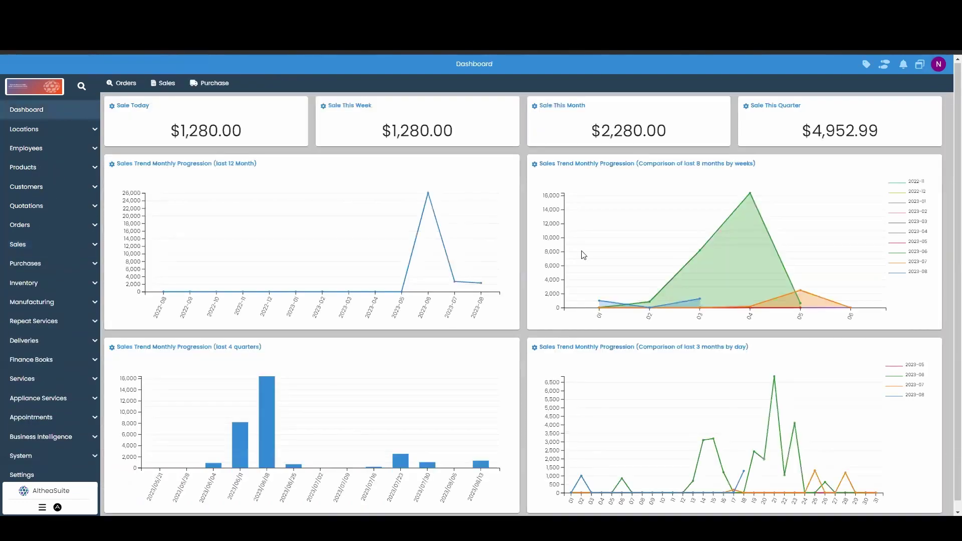